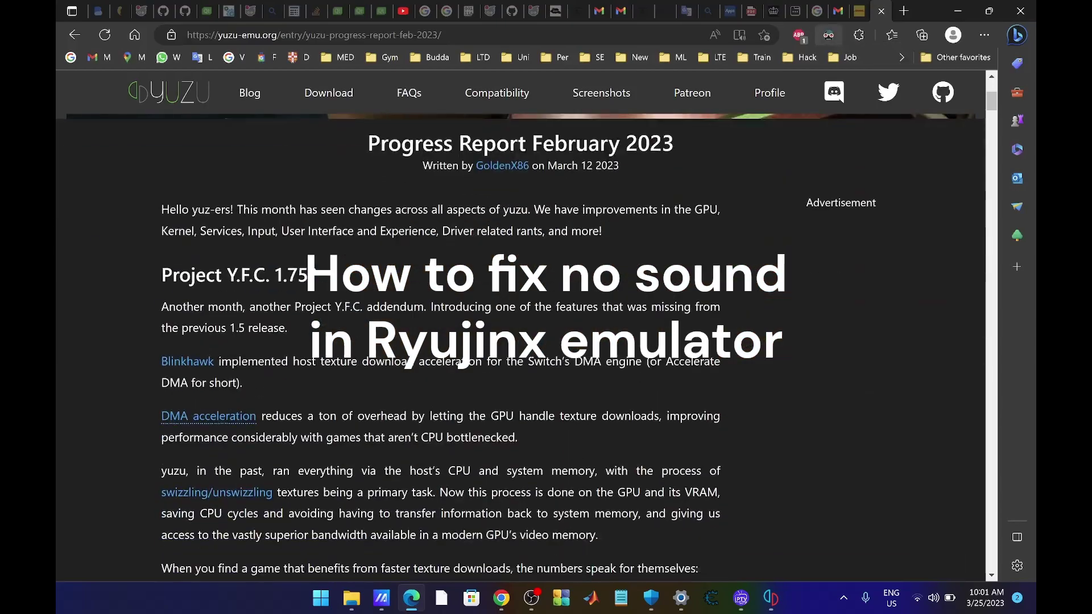
{"action": "scroll", "coordinate": [520, 341], "scroll_direction": "down", "scroll_amount": 3}
{"action": "scroll", "coordinate": [520, 341], "scroll_direction": "down", "scroll_amount": 4}
{"action": "scroll", "coordinate": [521, 341], "scroll_direction": "down", "scroll_amount": 3}
{"action": "scroll", "coordinate": [441, 341], "scroll_direction": "down", "scroll_amount": 4}
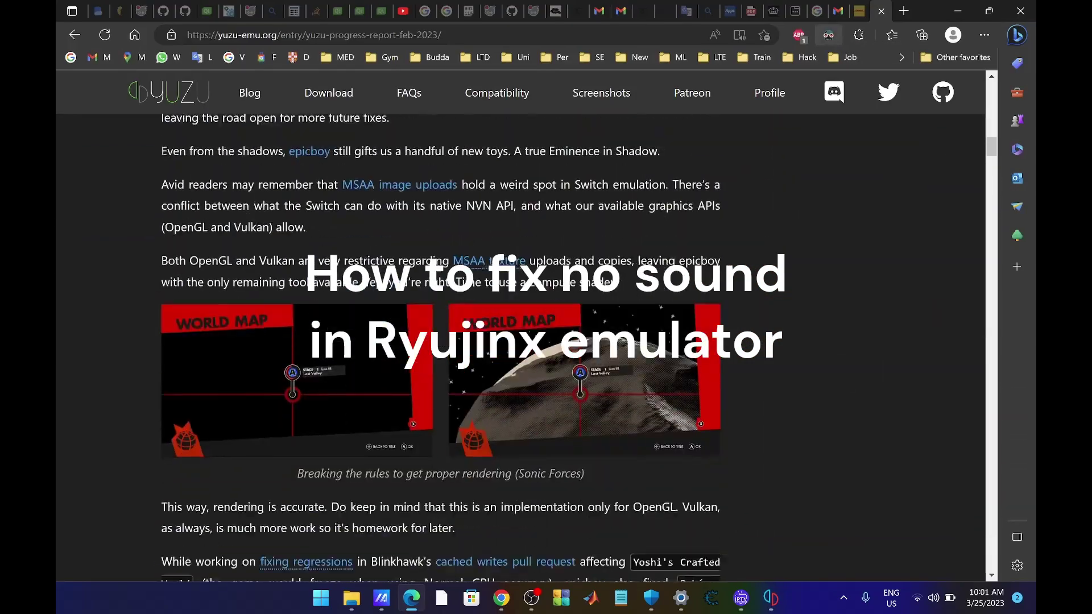
{"action": "scroll", "coordinate": [441, 341], "scroll_direction": "down", "scroll_amount": 4}
{"action": "scroll", "coordinate": [441, 341], "scroll_direction": "down", "scroll_amount": 4}
{"action": "scroll", "coordinate": [440, 341], "scroll_direction": "down", "scroll_amount": 4}
{"action": "scroll", "coordinate": [445, 312], "scroll_direction": "down", "scroll_amount": 4}
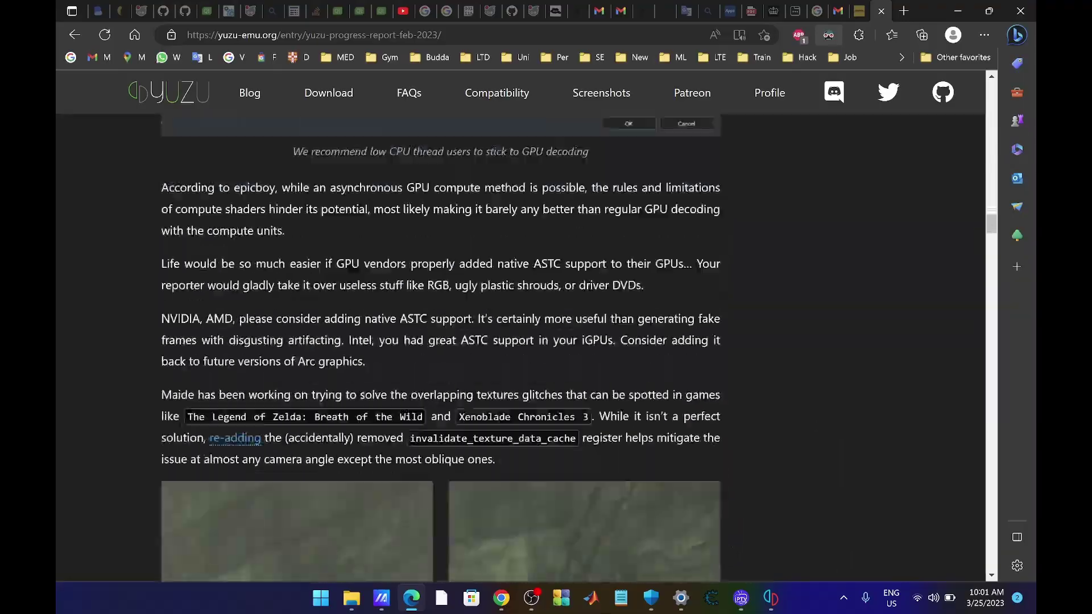
{"action": "scroll", "coordinate": [446, 312], "scroll_direction": "down", "scroll_amount": 4}
{"action": "scroll", "coordinate": [445, 312], "scroll_direction": "down", "scroll_amount": 4}
{"action": "scroll", "coordinate": [445, 312], "scroll_direction": "down", "scroll_amount": 4}
{"action": "scroll", "coordinate": [440, 341], "scroll_direction": "down", "scroll_amount": 4}
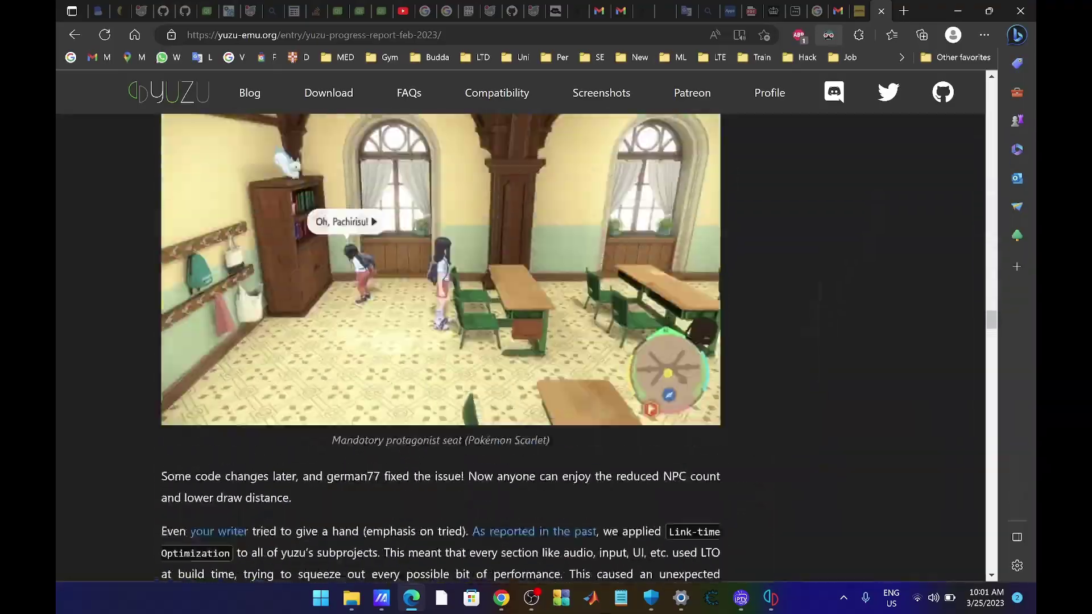
{"action": "scroll", "coordinate": [440, 341], "scroll_direction": "down", "scroll_amount": 4}
{"action": "scroll", "coordinate": [440, 341], "scroll_direction": "down", "scroll_amount": 4}
{"action": "scroll", "coordinate": [441, 341], "scroll_direction": "down", "scroll_amount": 4}
{"action": "scroll", "coordinate": [520, 341], "scroll_direction": "up", "scroll_amount": 10}
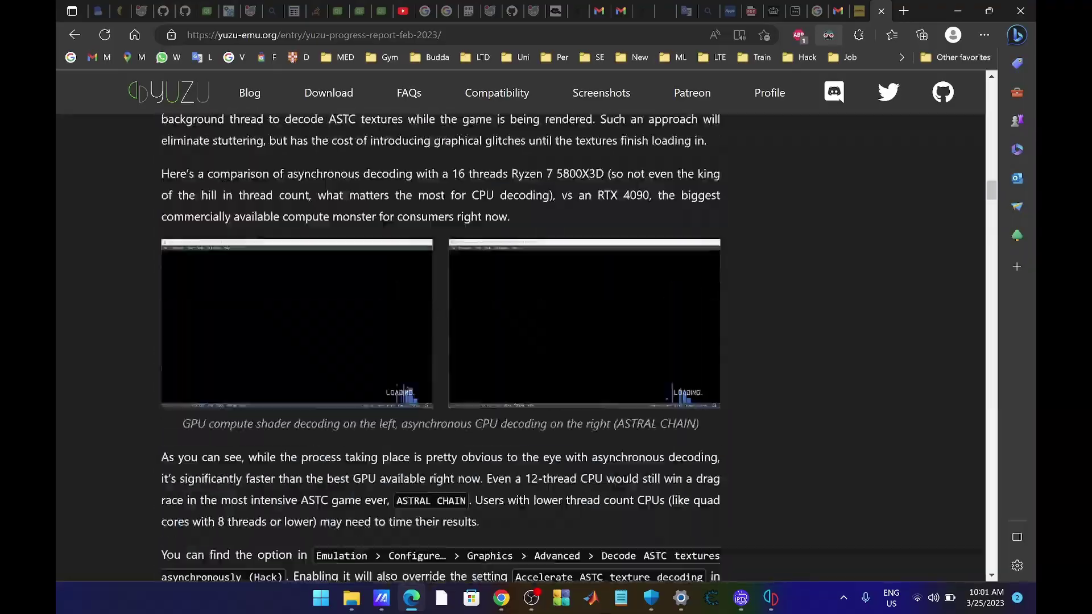
{"action": "scroll", "coordinate": [520, 342], "scroll_direction": "up", "scroll_amount": 10}
{"action": "scroll", "coordinate": [520, 341], "scroll_direction": "up", "scroll_amount": 10}
{"action": "scroll", "coordinate": [520, 341], "scroll_direction": "up", "scroll_amount": 1}
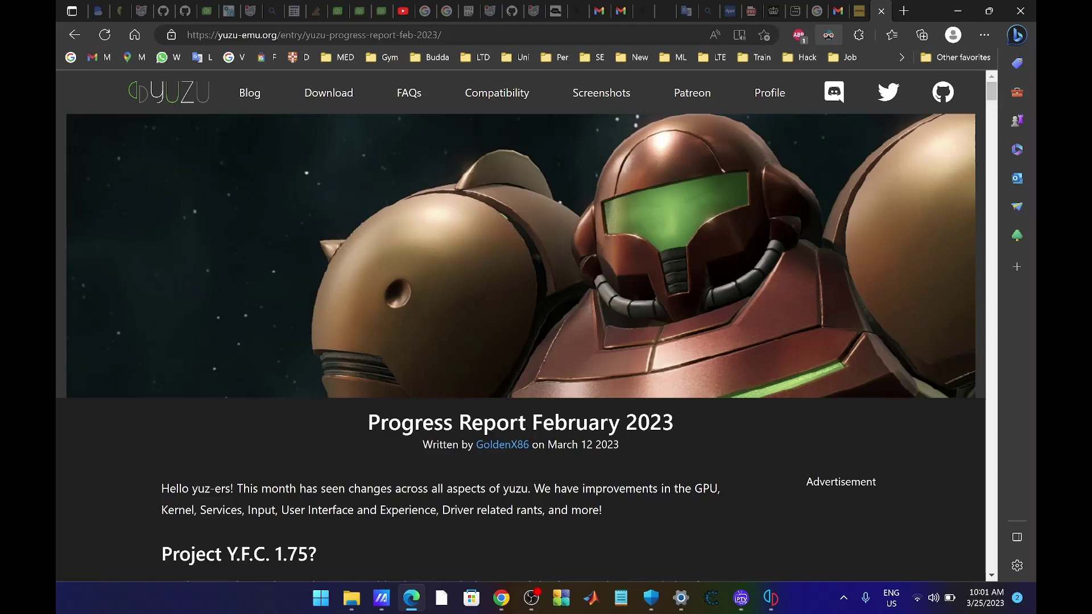
- Switch from the Edge progress report to the yuzu game list
{"action": "key", "text": "alt+Tab"}
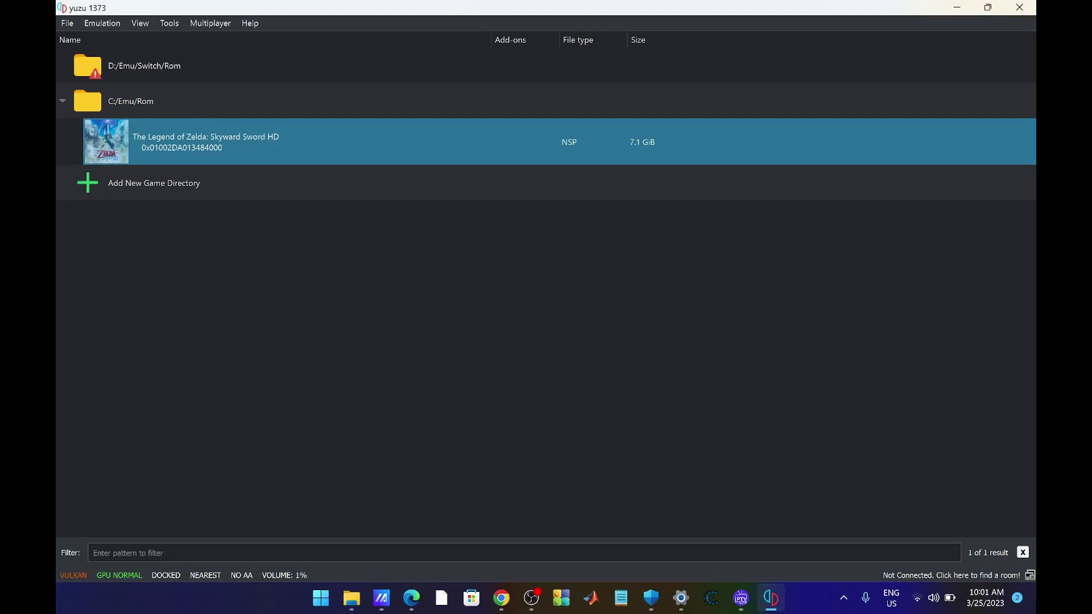
- Open Emulation > Configure and move the Configuration dialog left
{"action": "left_click", "coordinate": [102, 24]}
{"action": "left_click", "coordinate": [121, 100]}
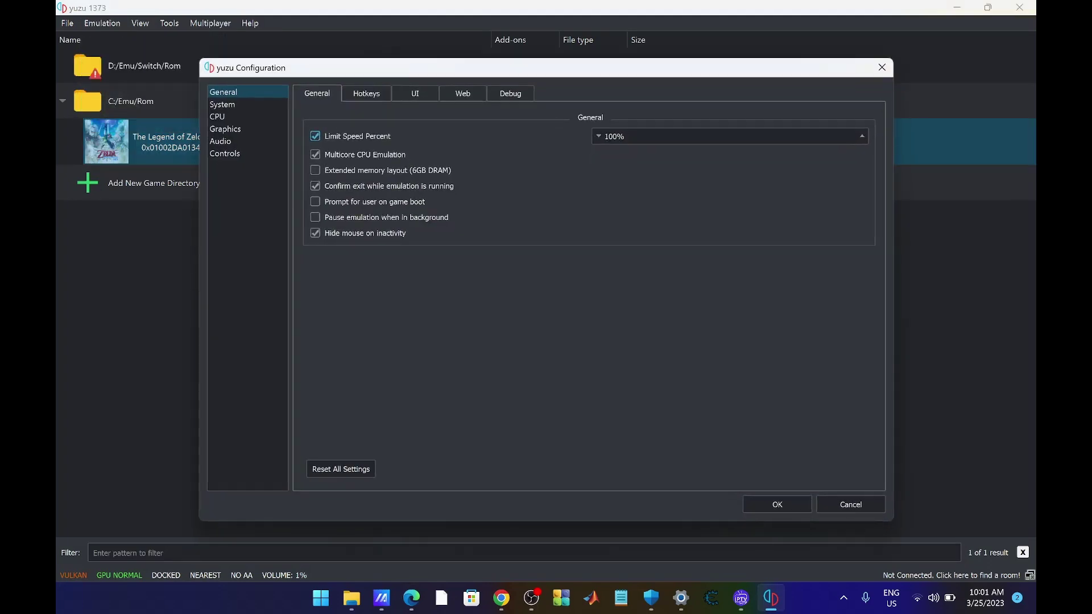
{"action": "left_click_drag", "start_coordinate": [426, 68], "coordinate": [281, 58]}
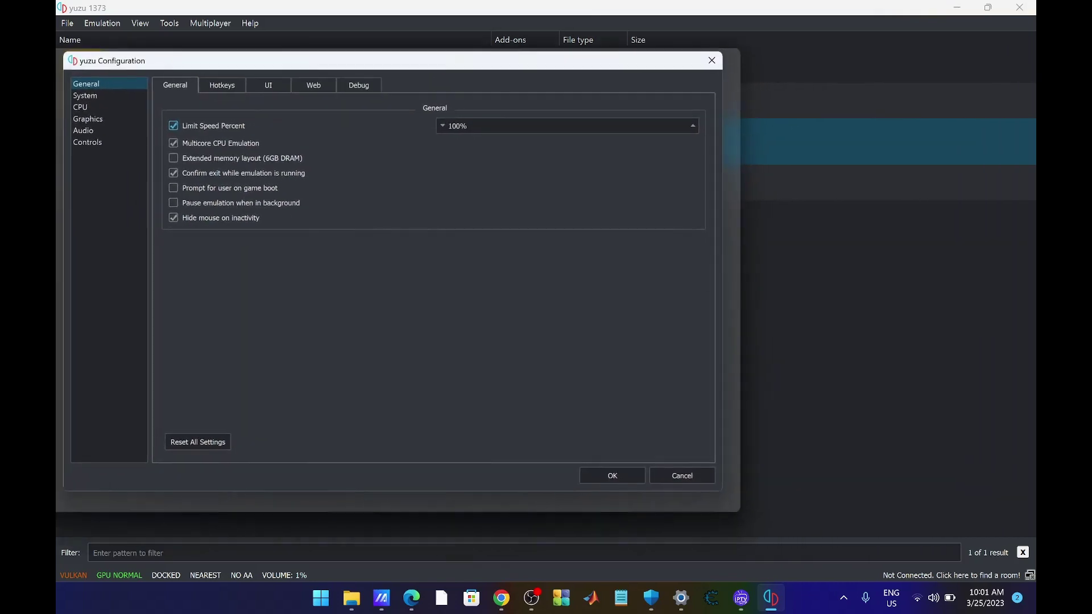
- Show the Audio page of the yuzu Configuration dialog
{"action": "left_click", "coordinate": [66, 132]}
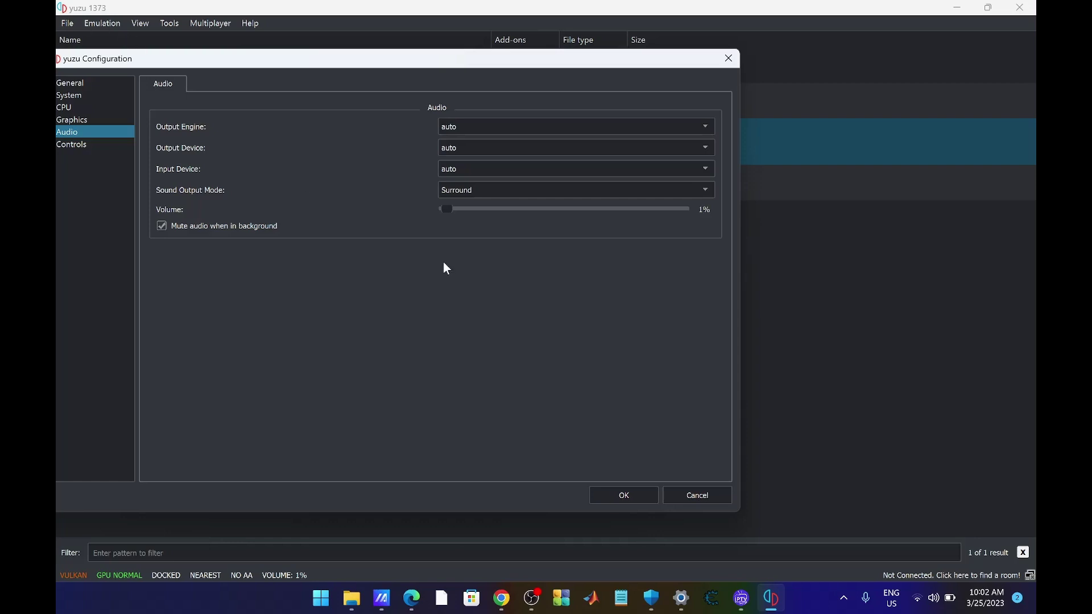
- Raise the Volume slider from 1% to 80% and confirm with OK
{"action": "left_click", "coordinate": [455, 209]}
{"action": "left_click_drag", "start_coordinate": [459, 214], "coordinate": [466, 214]}
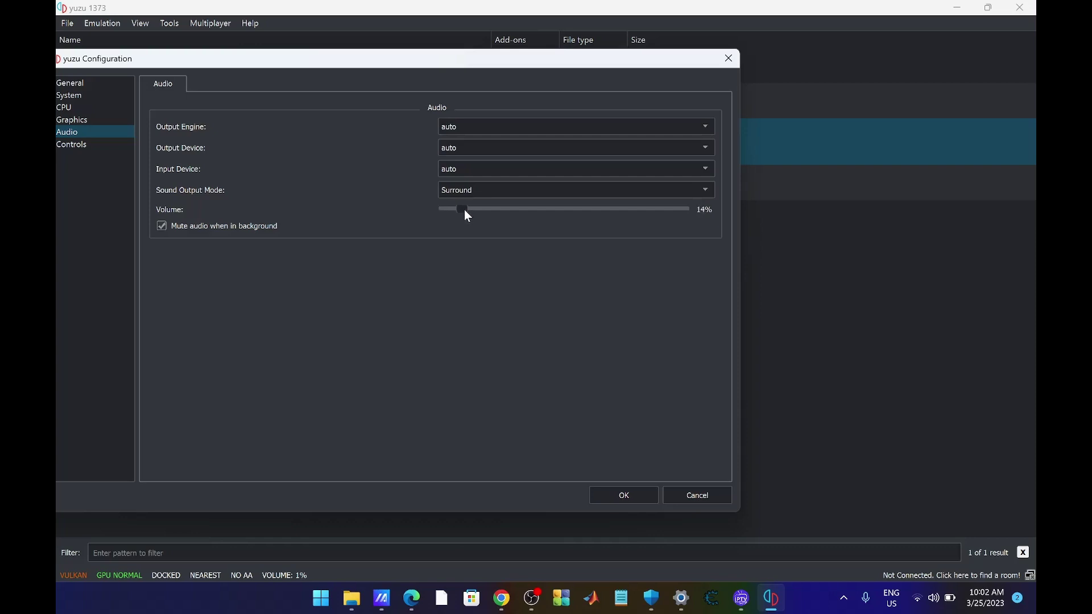
{"action": "left_click_drag", "start_coordinate": [466, 211], "coordinate": [509, 206]}
{"action": "left_click_drag", "start_coordinate": [519, 207], "coordinate": [544, 208]}
{"action": "left_click", "coordinate": [622, 496]}
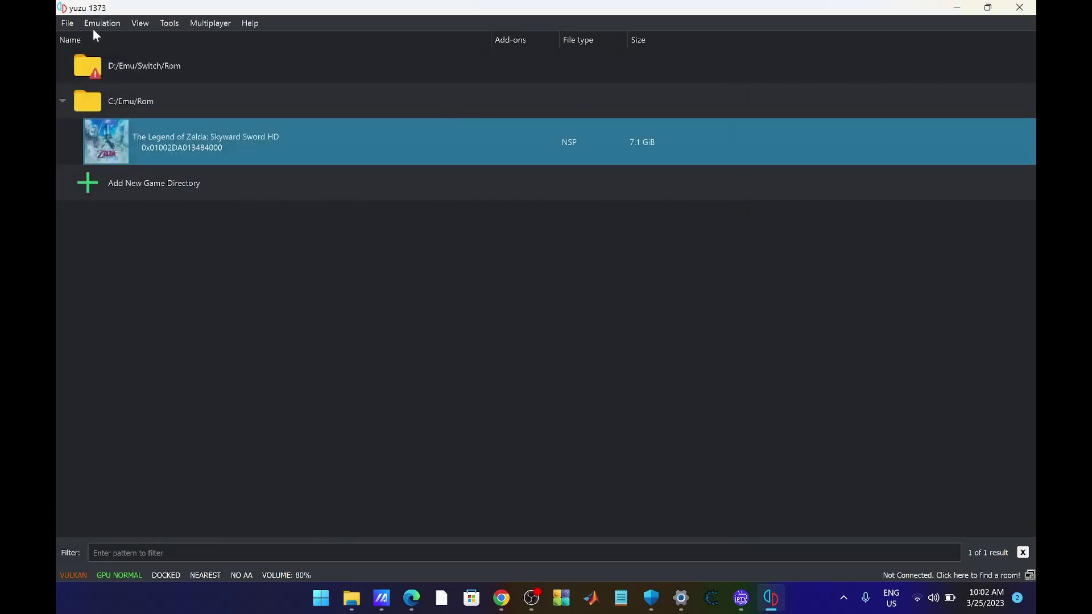
{"action": "scroll", "coordinate": [525, 342], "scroll_direction": "down", "scroll_amount": 10}
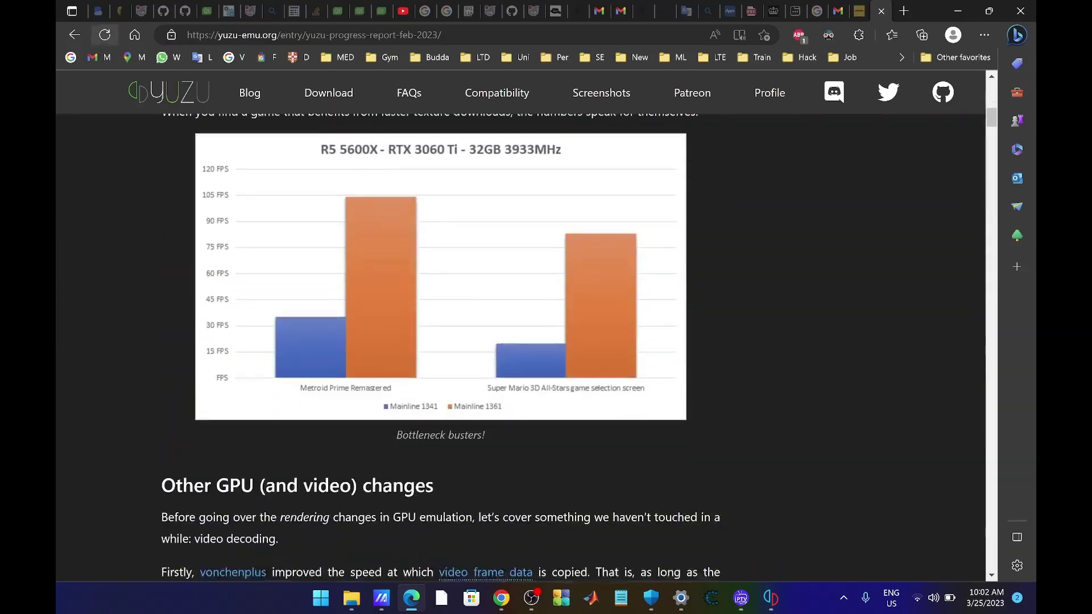